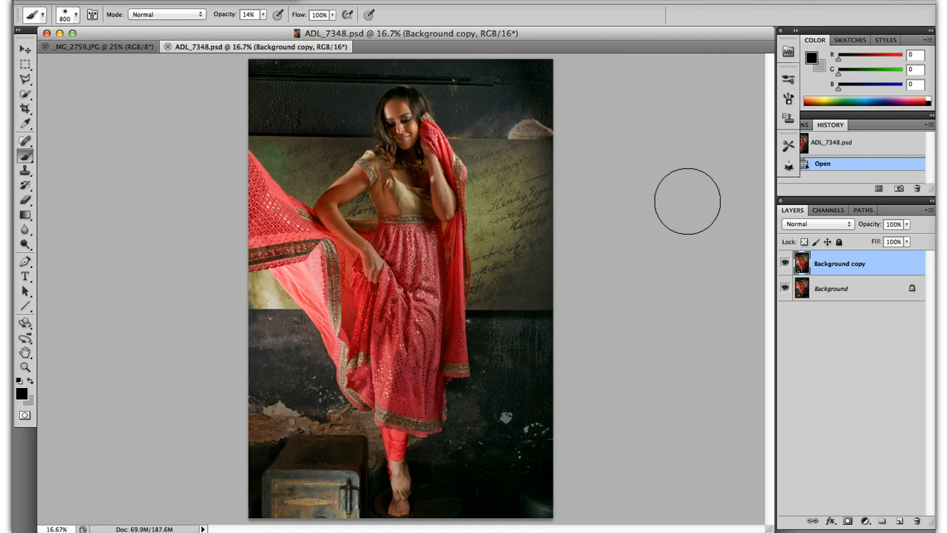
Step: Rotate the _MG_2759.JPG texture image 90° clockwise
click(101, 49)
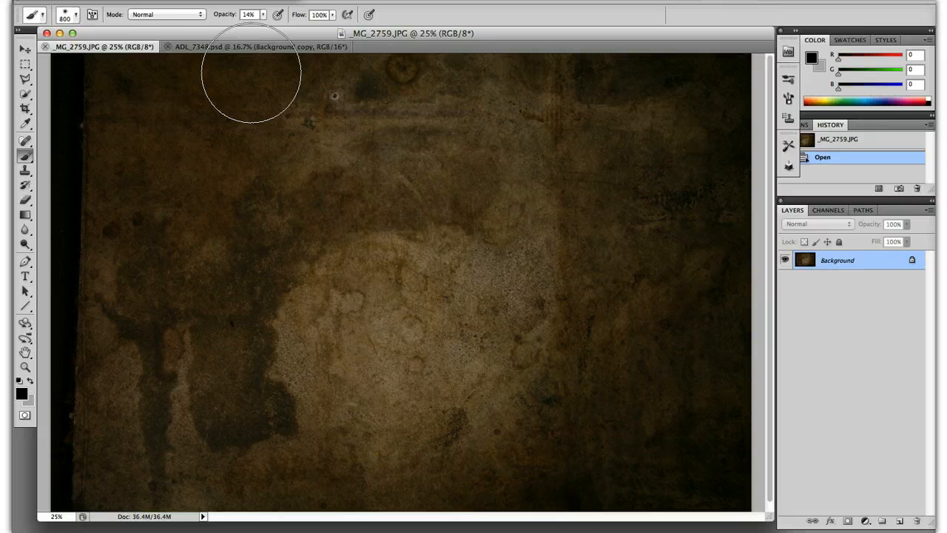
mouse_move(251, 73)
mouse_down()
mouse_move(161, 42)
mouse_move(134, 47)
mouse_move(154, 63)
mouse_up()
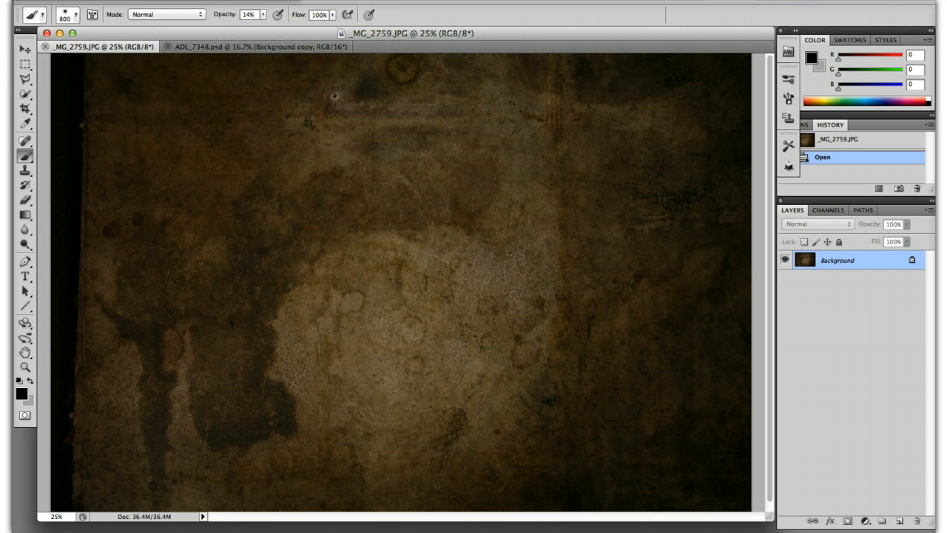
click(172, 0)
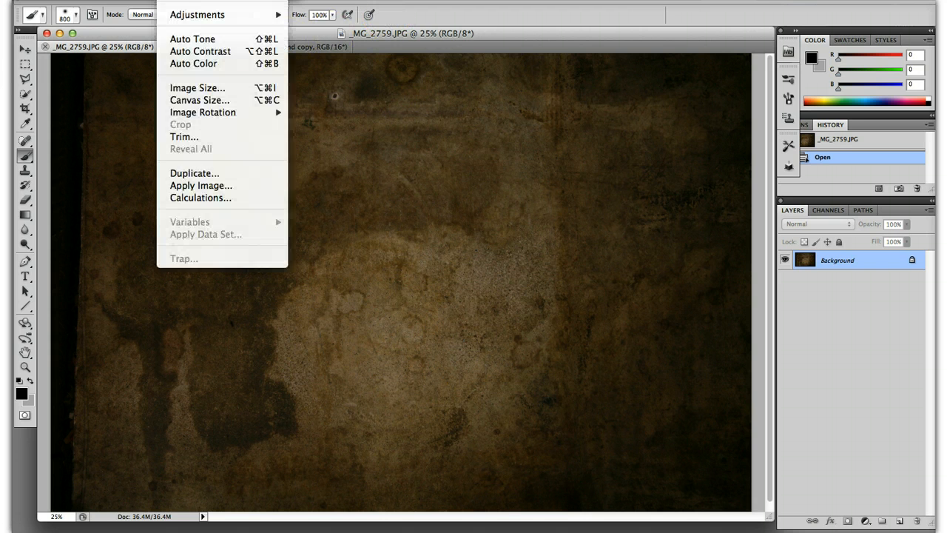
mouse_move(270, 112)
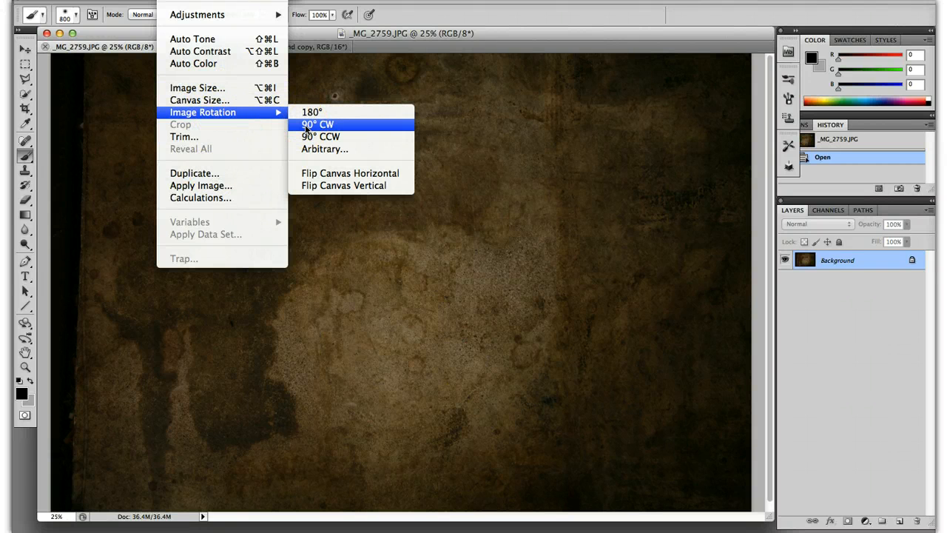
click(306, 125)
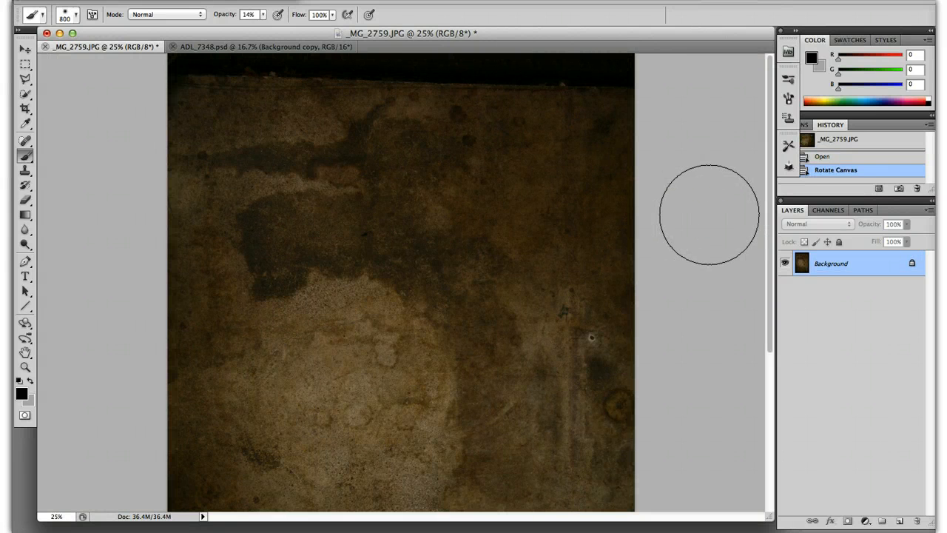
Step: Compare the rotated texture's orientation with the portrait, then select the entire texture canvas and copy it
click(266, 47)
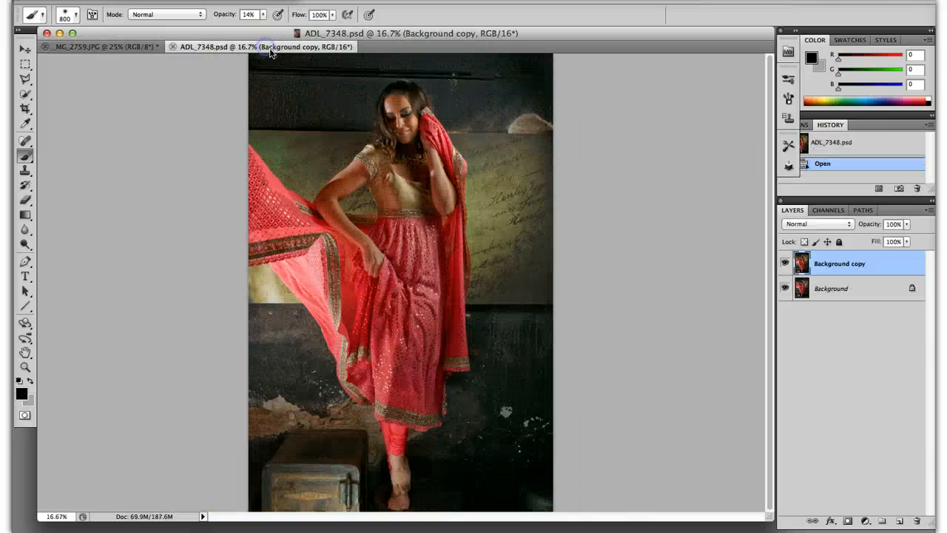
click(94, 49)
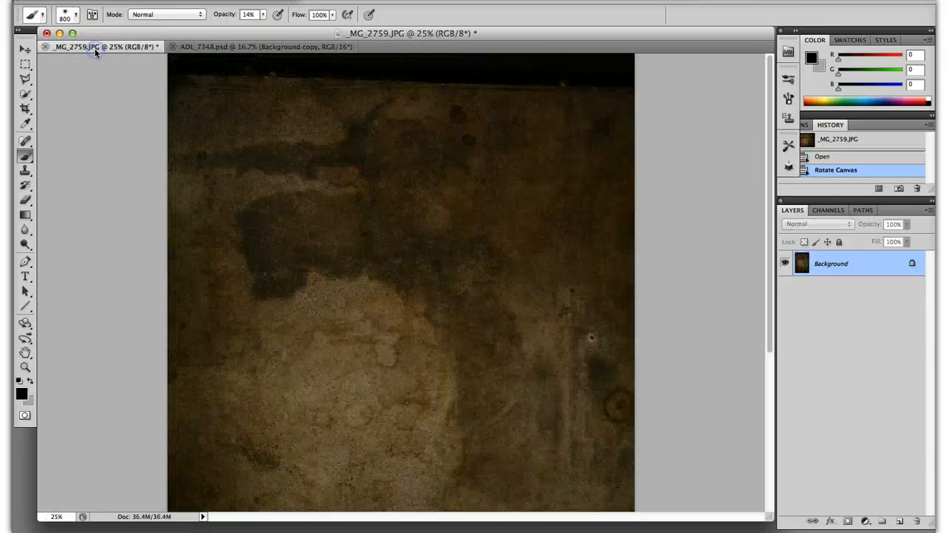
click(200, 47)
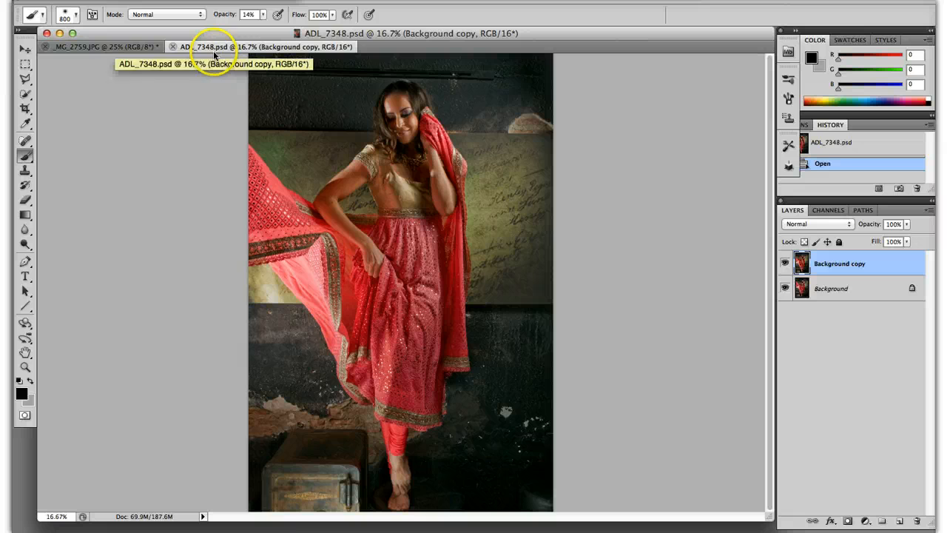
click(118, 46)
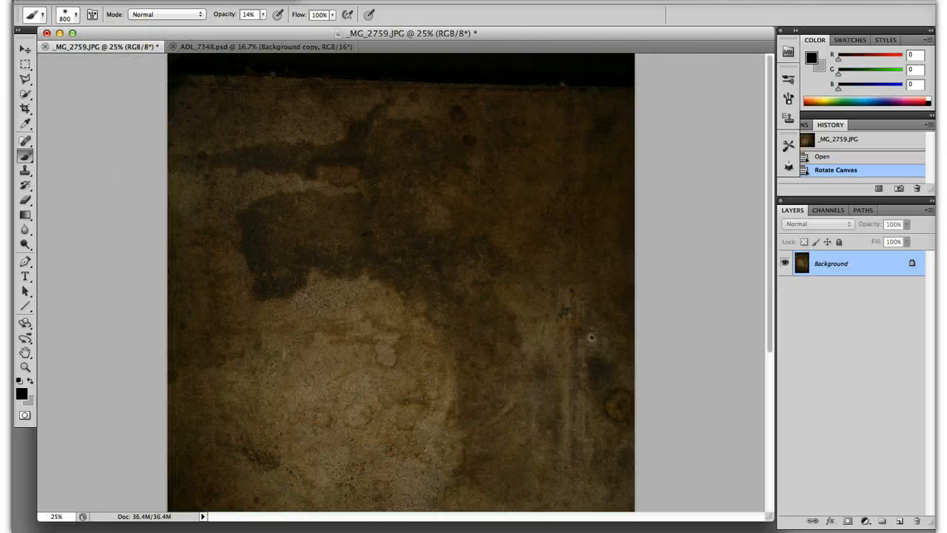
click(172, 0)
mouse_move(142, 0)
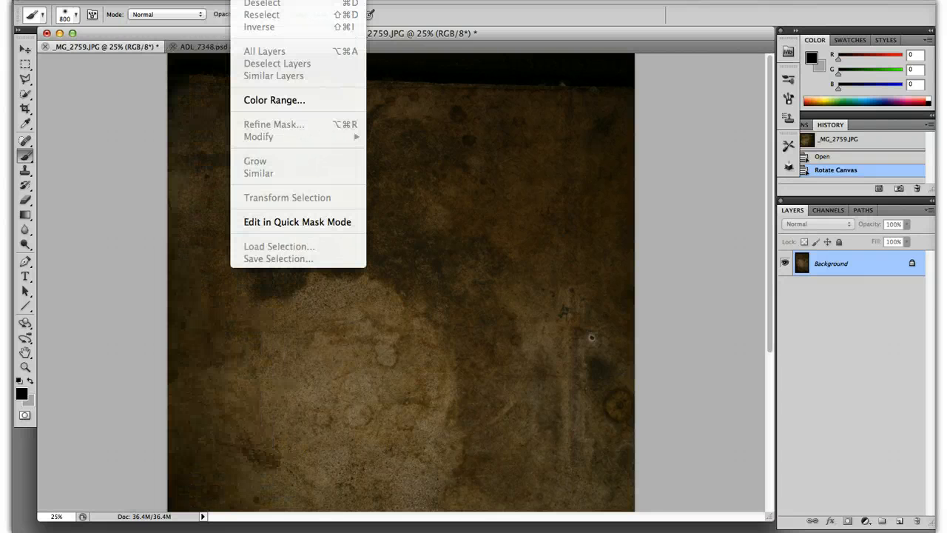
click(255, 0)
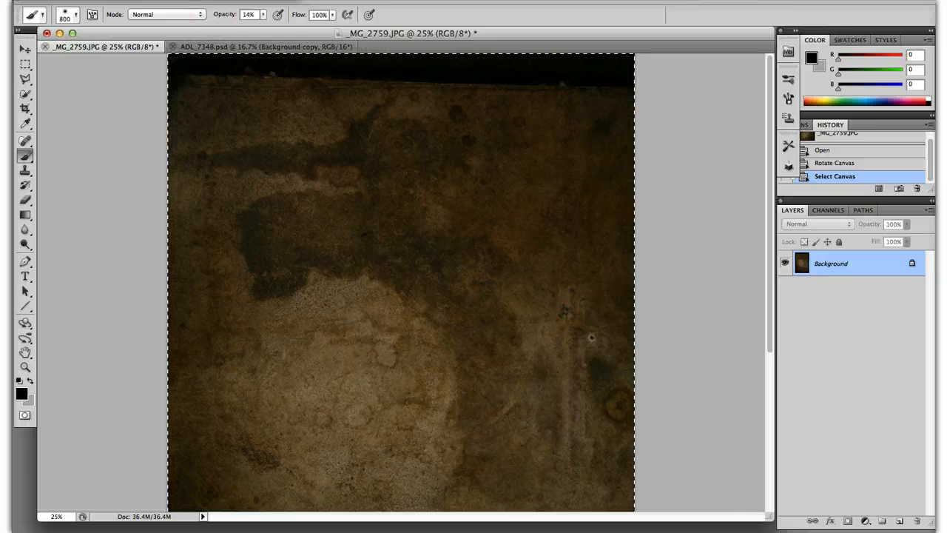
click(133, 0)
click(158, 74)
Step: Paste the copied texture into ADL_7348.psd as a new layer above Background copy and toggle its visibility to check it
click(225, 47)
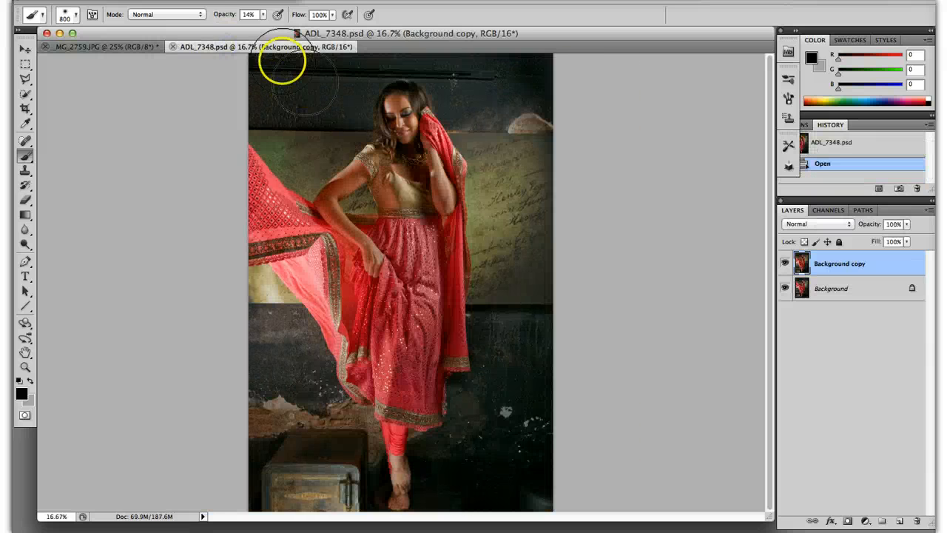
click(166, 0)
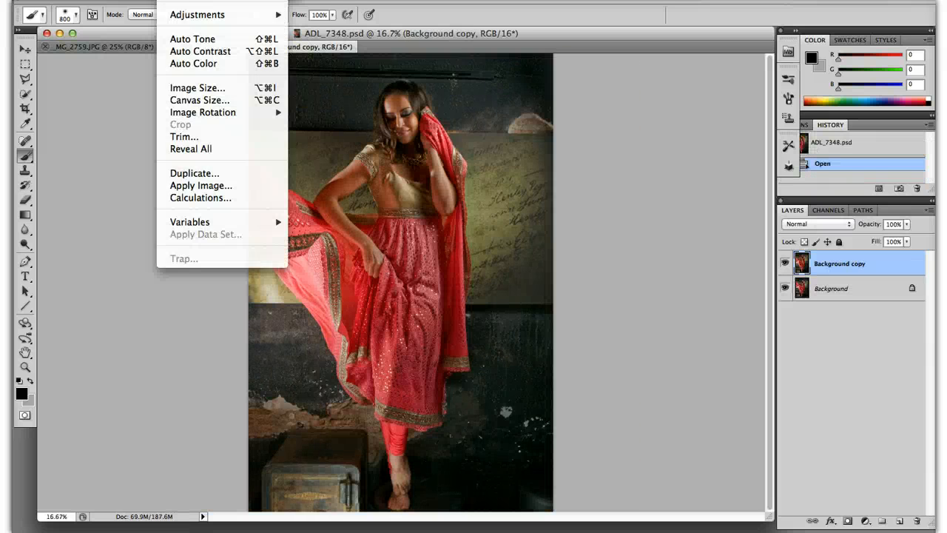
click(151, 95)
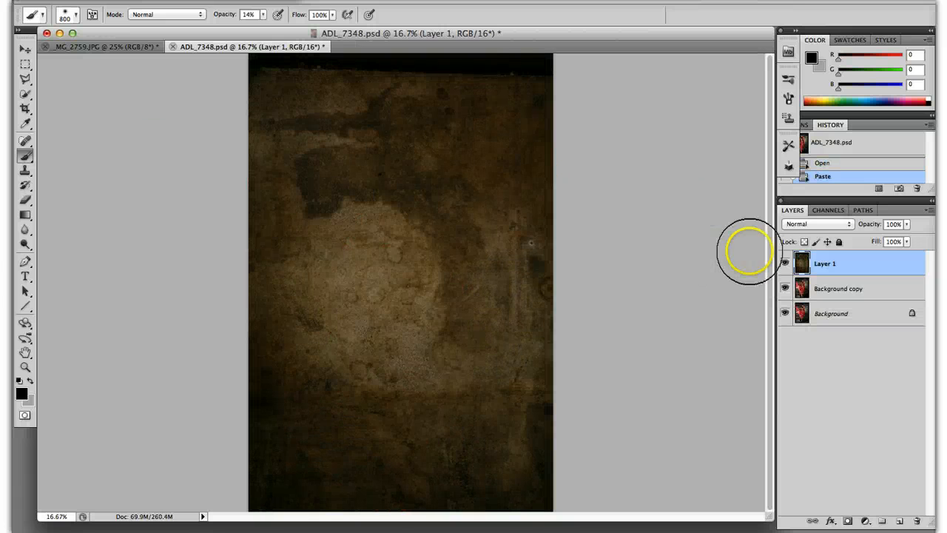
click(785, 264)
click(785, 264)
Step: Try Overlay and Hard Light blending on the texture layer and settle on the Soft Light blend mode
click(817, 225)
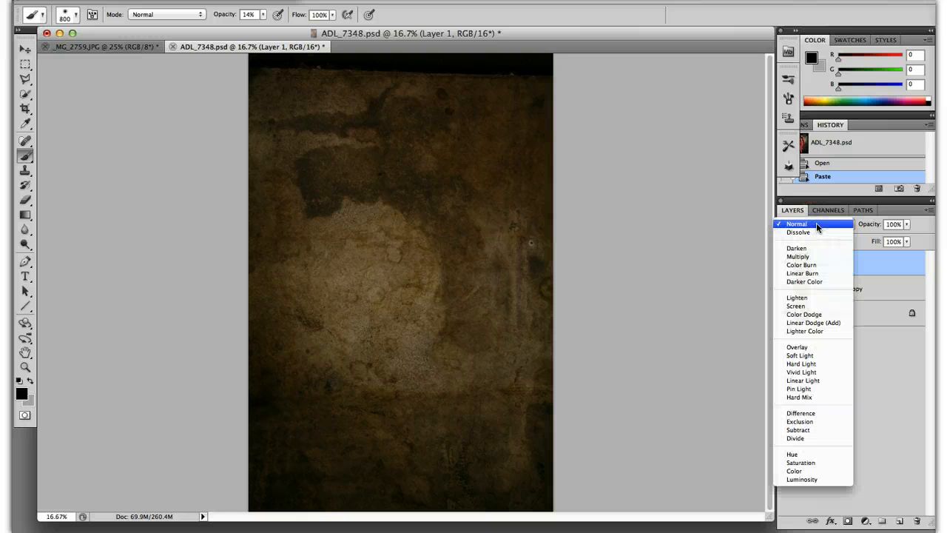
click(818, 224)
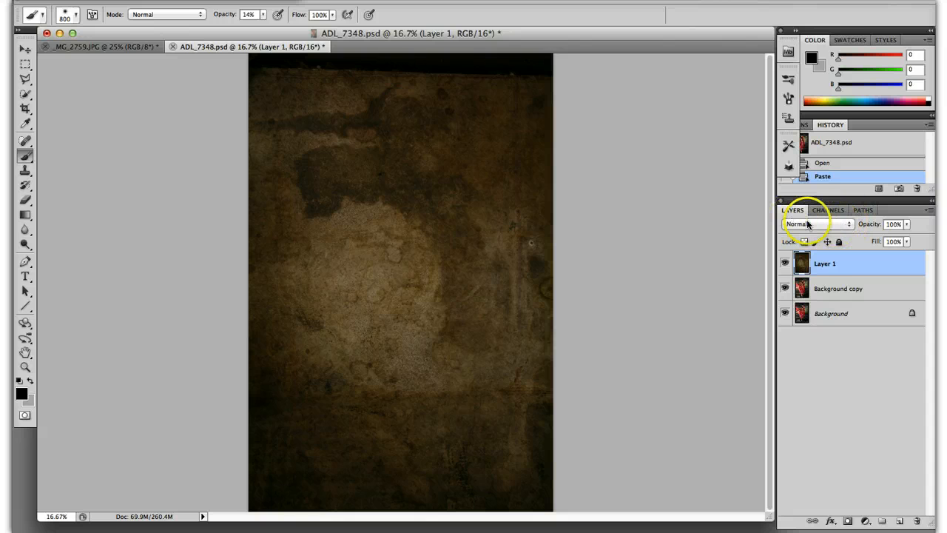
click(830, 226)
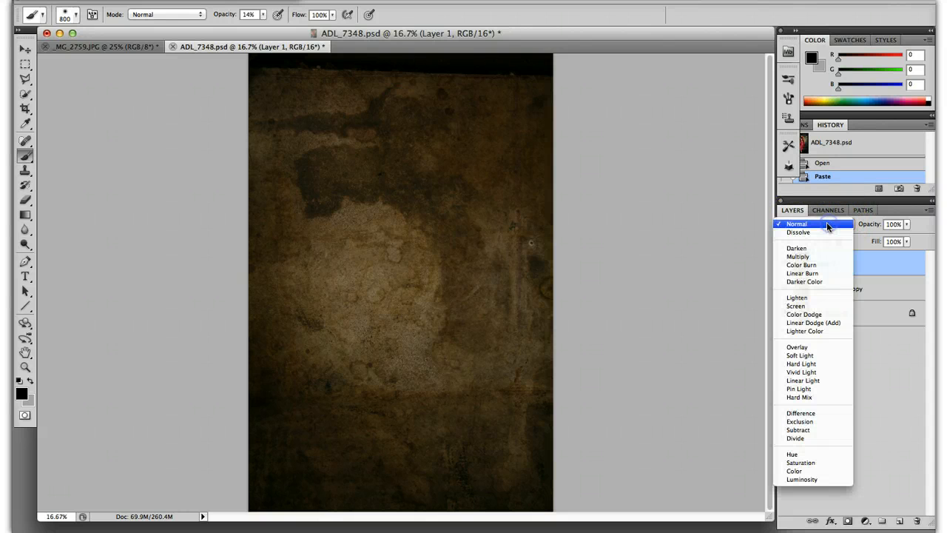
click(834, 350)
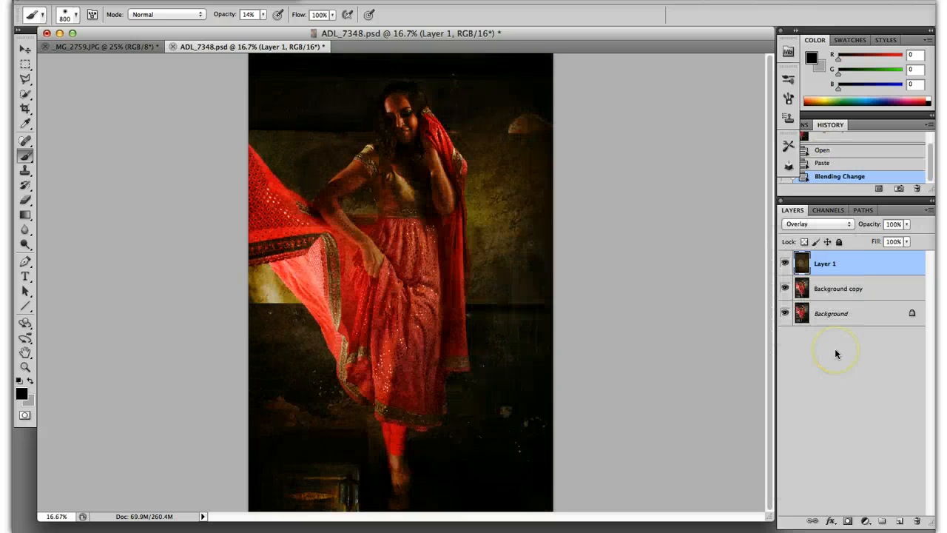
click(829, 224)
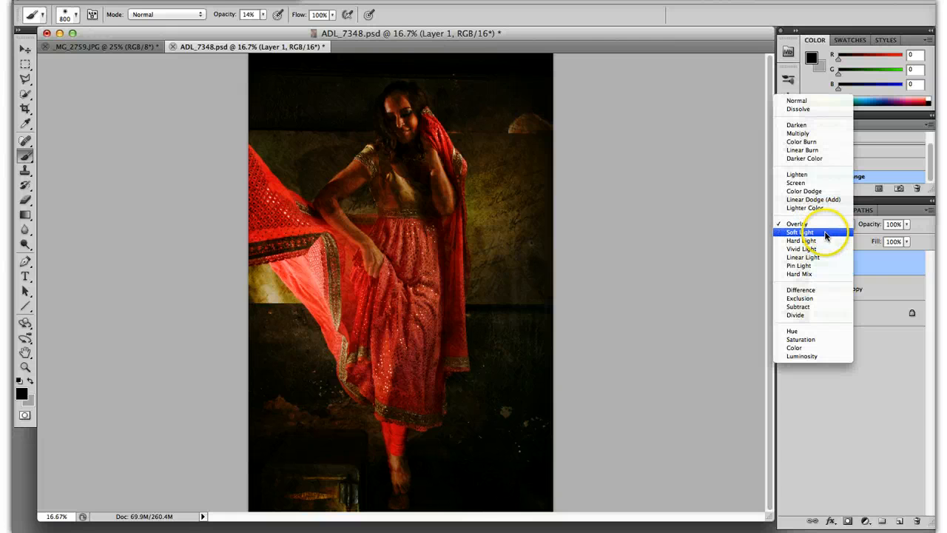
click(831, 235)
click(825, 222)
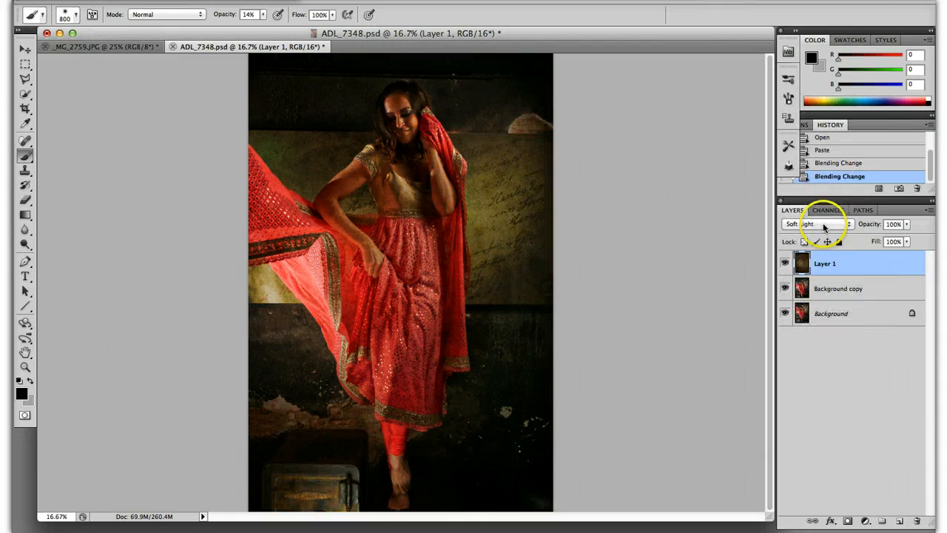
click(822, 232)
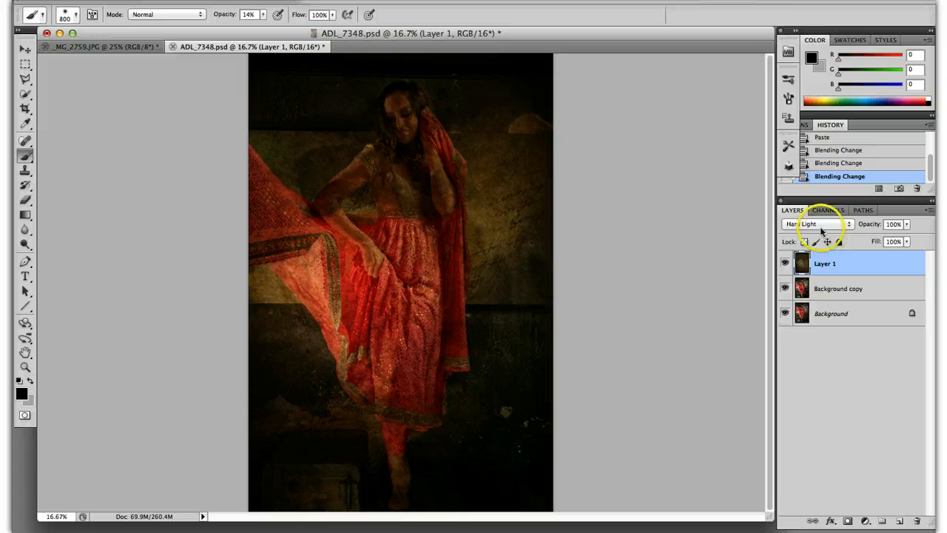
click(820, 225)
click(818, 214)
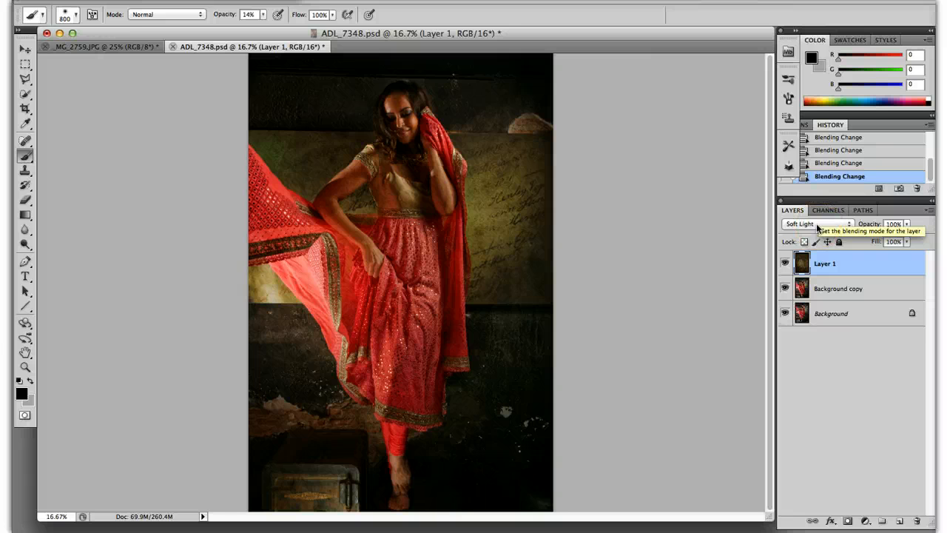
Step: Lower the texture layer's opacity to 78%
click(907, 241)
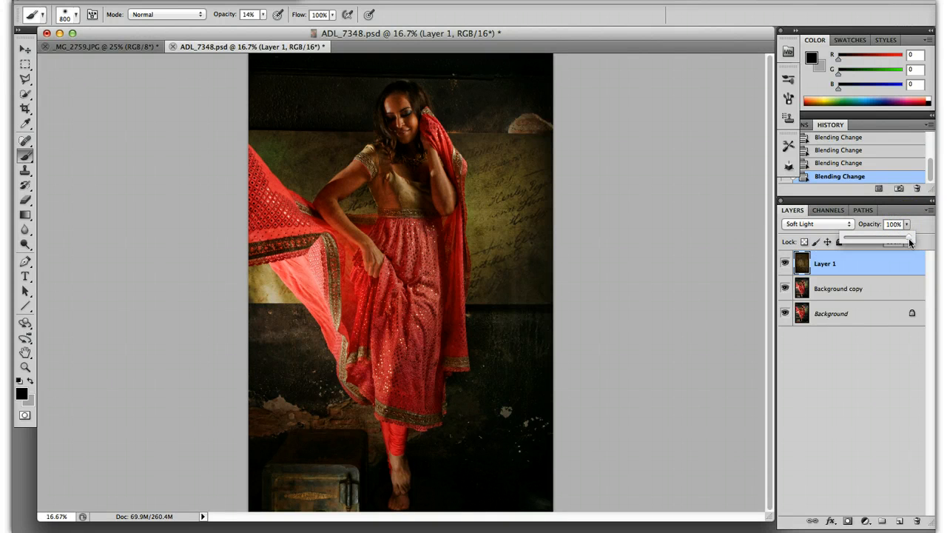
drag(910, 243, 931, 247)
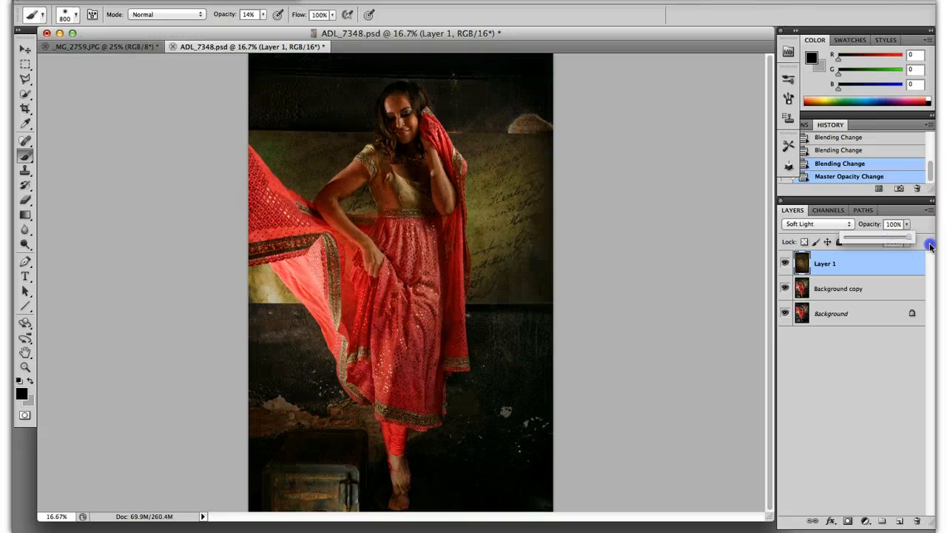
mouse_move(931, 248)
mouse_down()
mouse_move(882, 242)
mouse_move(896, 244)
mouse_up()
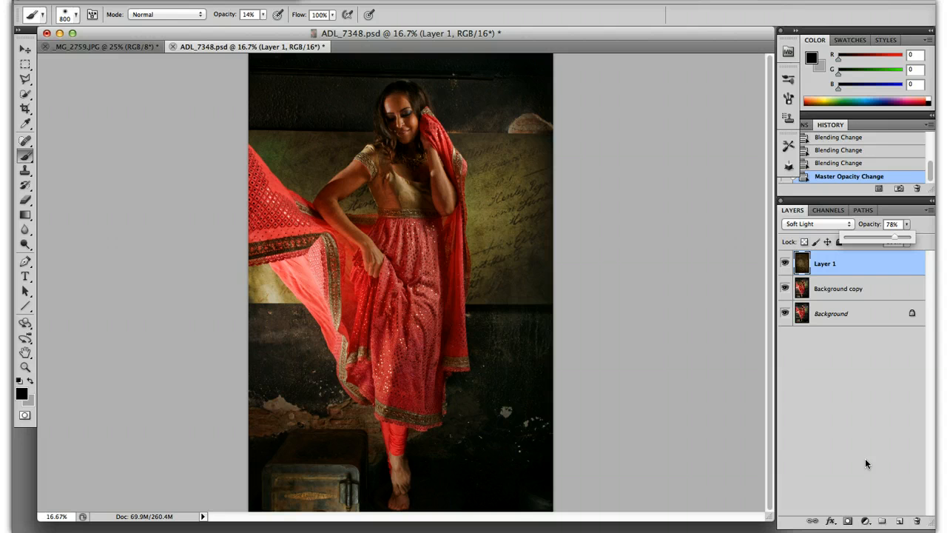
Step: Check the texture on the woman's face and arms up close and add a layer mask to Layer 1
key(super+plus)
key(super+plus)
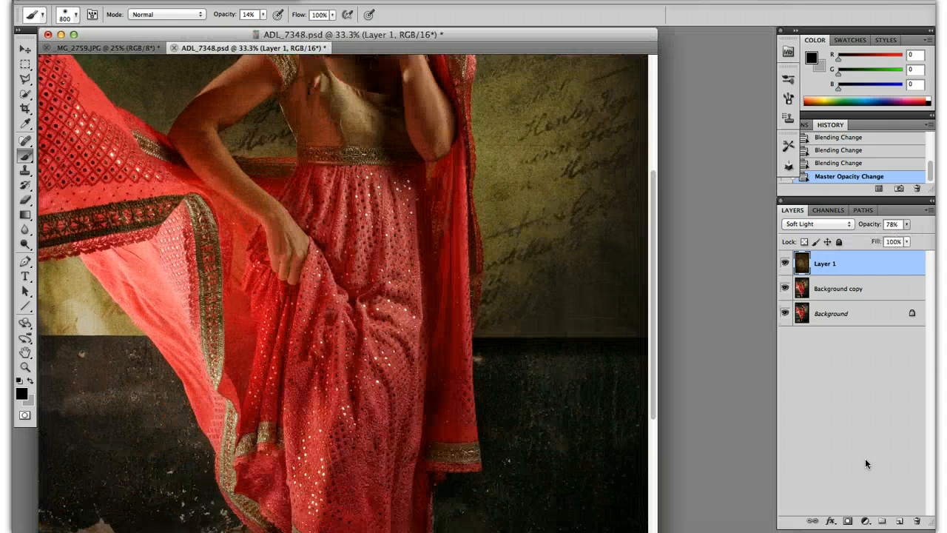
drag(655, 384, 658, 284)
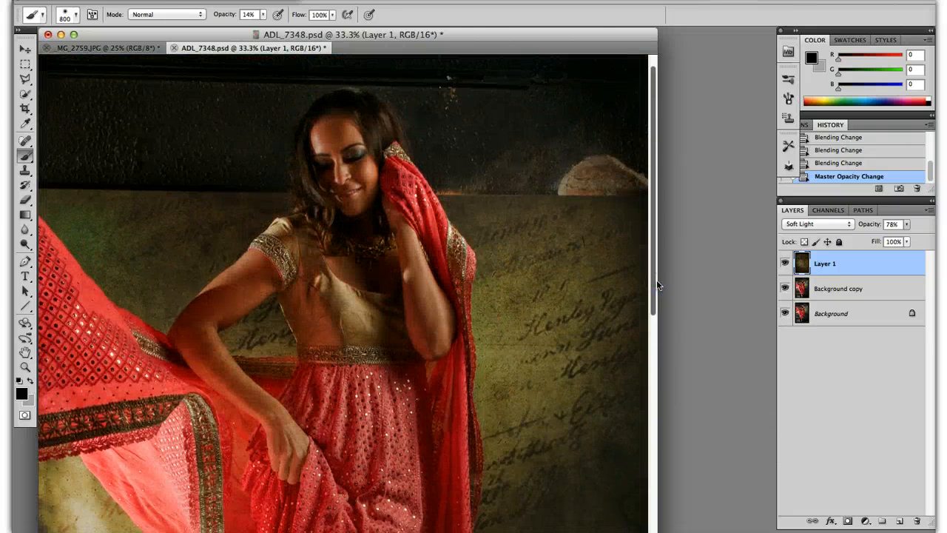
key(super+plus)
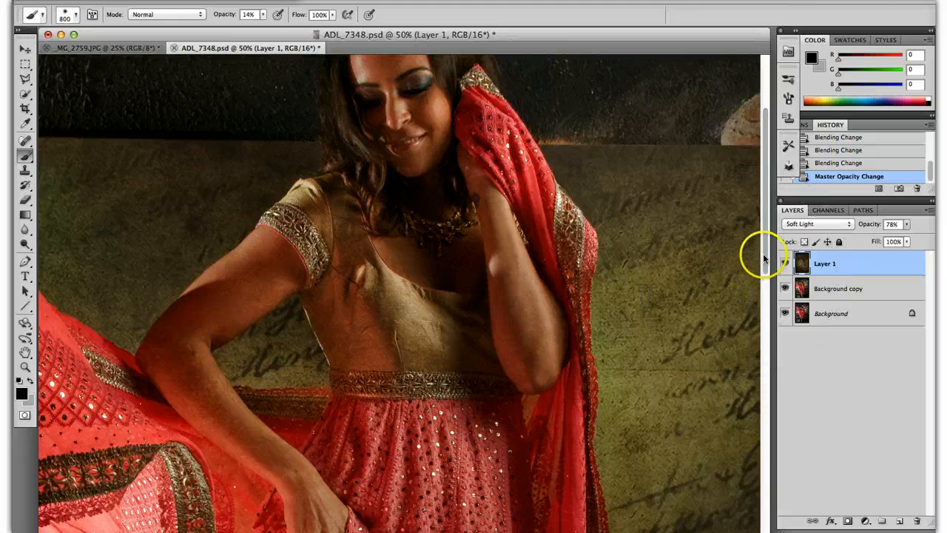
drag(764, 257, 771, 280)
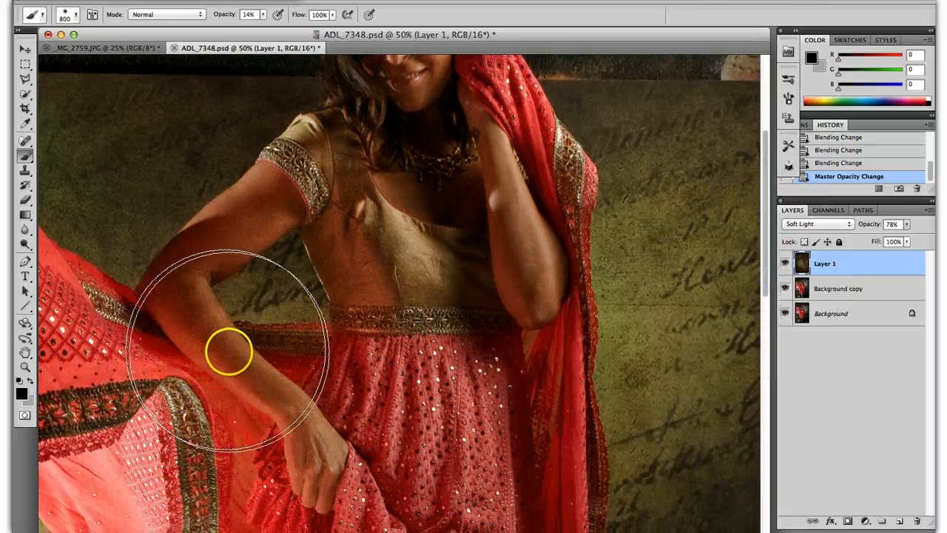
mouse_move(230, 353)
mouse_down()
mouse_move(258, 375)
mouse_move(291, 215)
mouse_move(309, 261)
mouse_move(407, 262)
mouse_move(499, 241)
mouse_move(544, 257)
mouse_up()
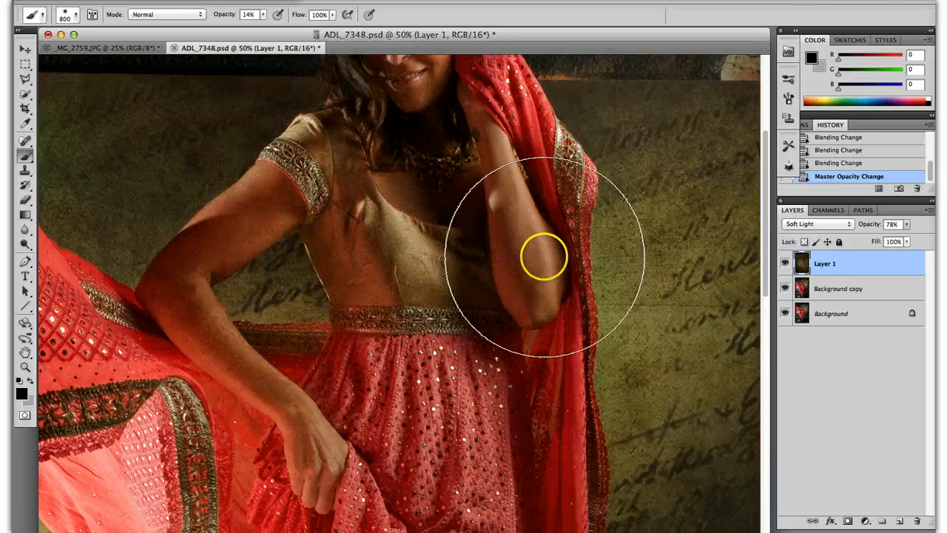
drag(761, 222, 762, 183)
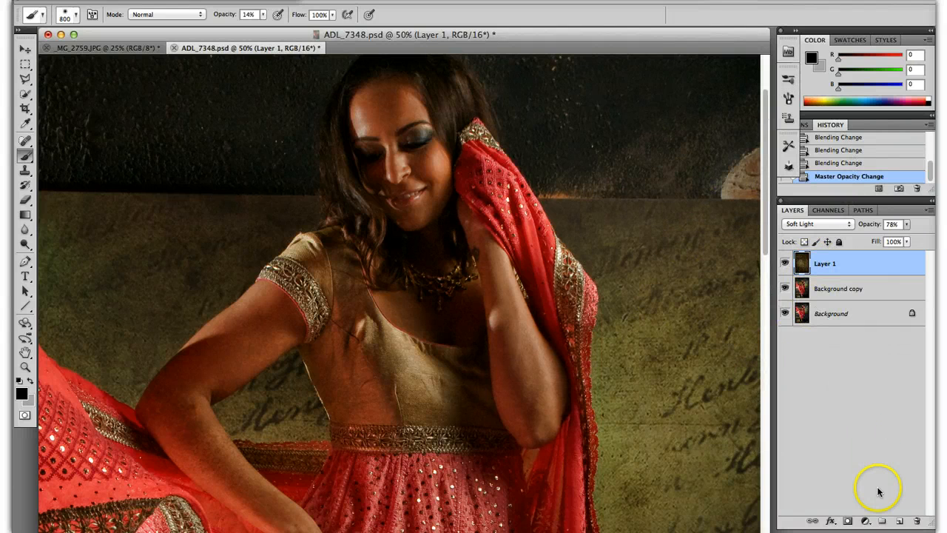
click(848, 523)
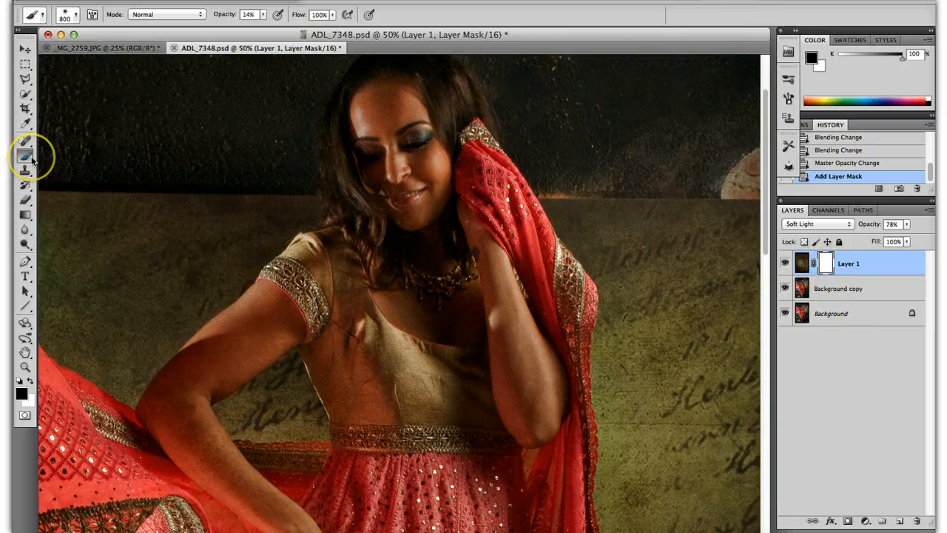
Step: Set the Brush tool's opacity to 100% and its size to 400 for painting on the layer mask
click(252, 13)
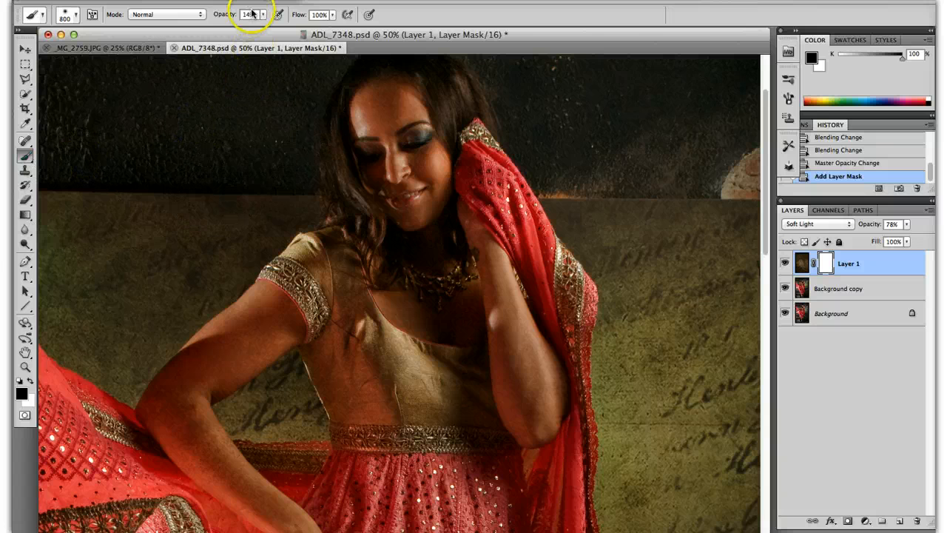
click(263, 15)
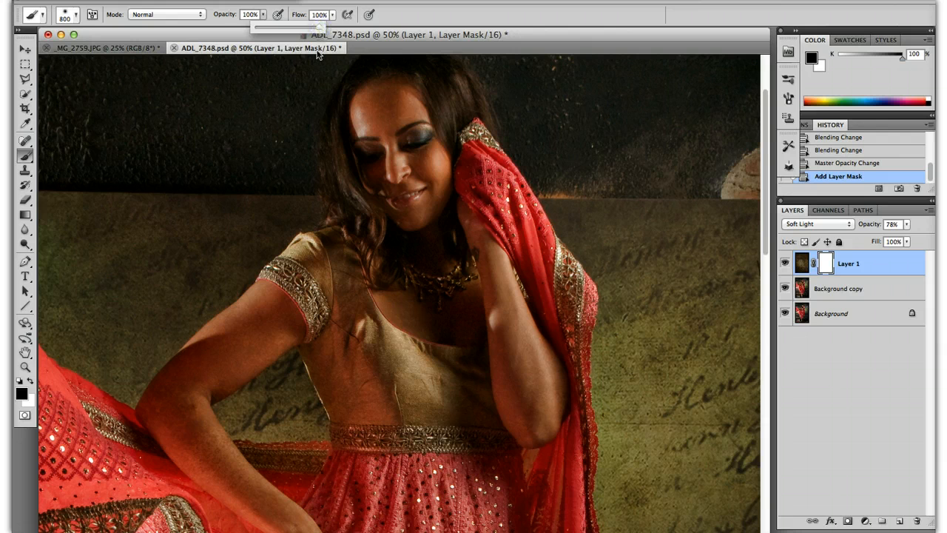
click(407, 155)
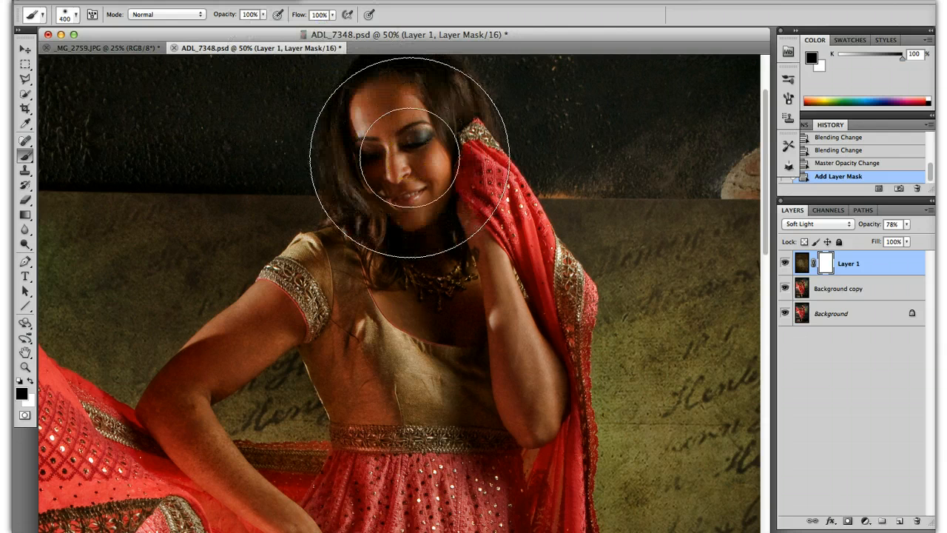
Step: Paint black on Layer 1's mask with a size 125 brush to remove the texture from the face, chest and raised arm
click(372, 84)
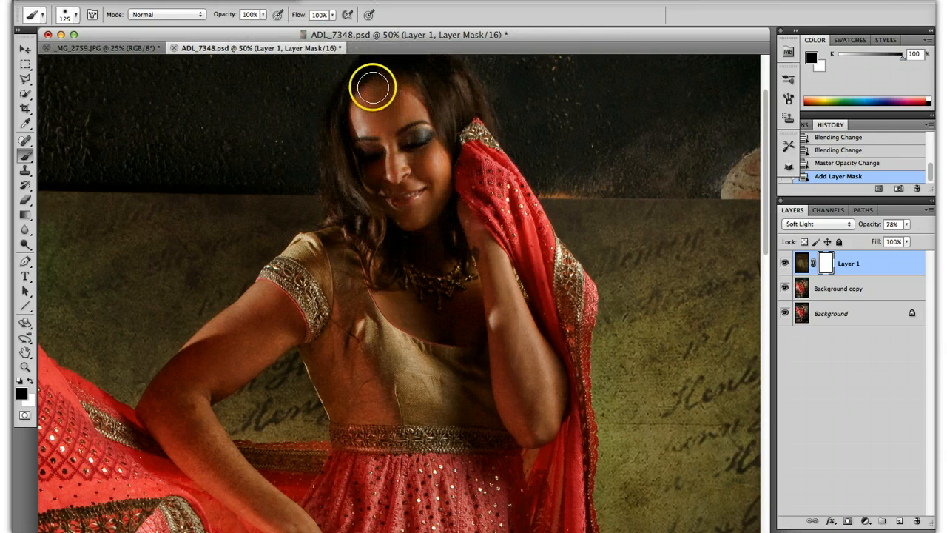
drag(402, 93, 378, 98)
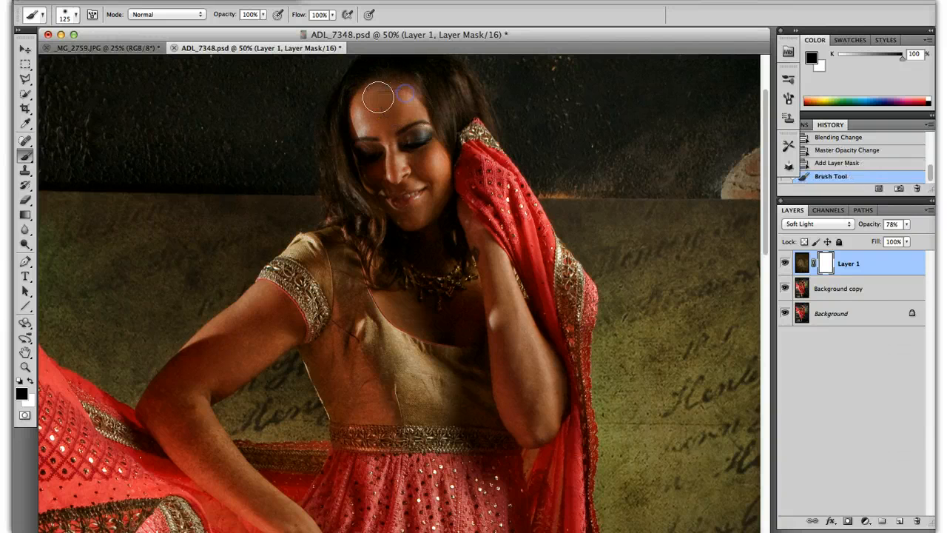
drag(372, 134, 370, 122)
mouse_move(370, 118)
mouse_down()
mouse_move(380, 90)
mouse_move(396, 101)
mouse_move(401, 128)
mouse_move(384, 124)
mouse_move(391, 151)
mouse_move(421, 128)
mouse_move(424, 208)
mouse_move(383, 182)
mouse_move(394, 199)
mouse_move(415, 219)
mouse_move(441, 189)
mouse_move(426, 208)
mouse_move(392, 217)
mouse_move(404, 225)
mouse_move(440, 199)
mouse_move(431, 272)
mouse_move(416, 235)
mouse_move(450, 289)
mouse_move(443, 244)
mouse_move(471, 299)
mouse_move(466, 202)
mouse_move(500, 308)
mouse_move(490, 254)
mouse_move(548, 370)
mouse_move(498, 314)
mouse_move(527, 414)
mouse_move(499, 366)
mouse_move(522, 432)
mouse_move(553, 410)
mouse_move(558, 383)
mouse_move(535, 358)
mouse_move(435, 347)
mouse_up()
click(408, 317)
drag(409, 317, 401, 311)
click(488, 330)
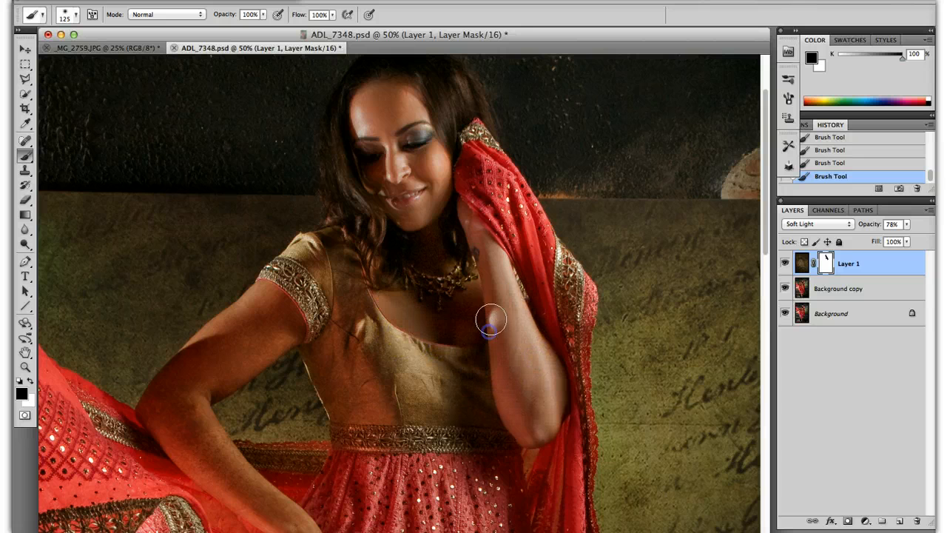
Step: Mask the texture off the neck, the necklace area and the hair on both sides of the face
mouse_move(464, 278)
mouse_down()
mouse_move(438, 225)
mouse_move(423, 281)
mouse_up()
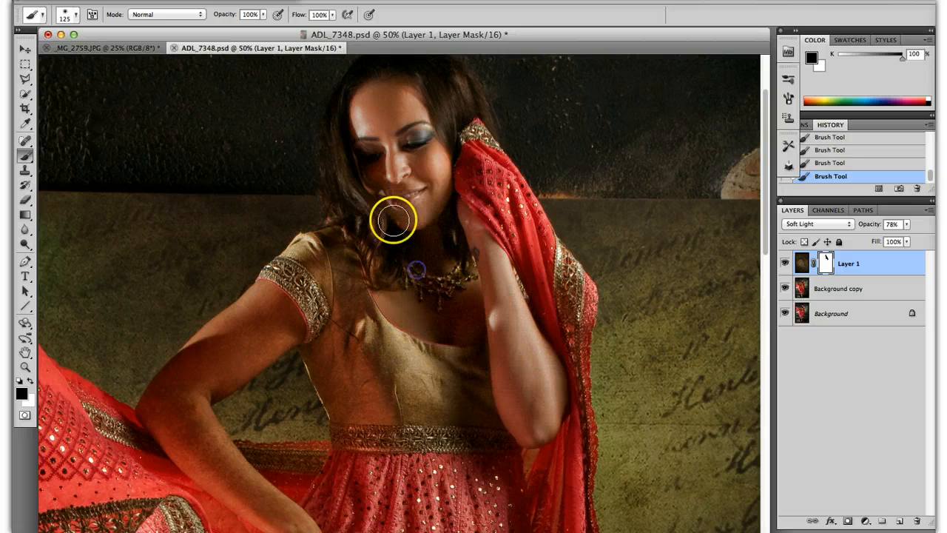
click(377, 222)
drag(345, 138, 338, 96)
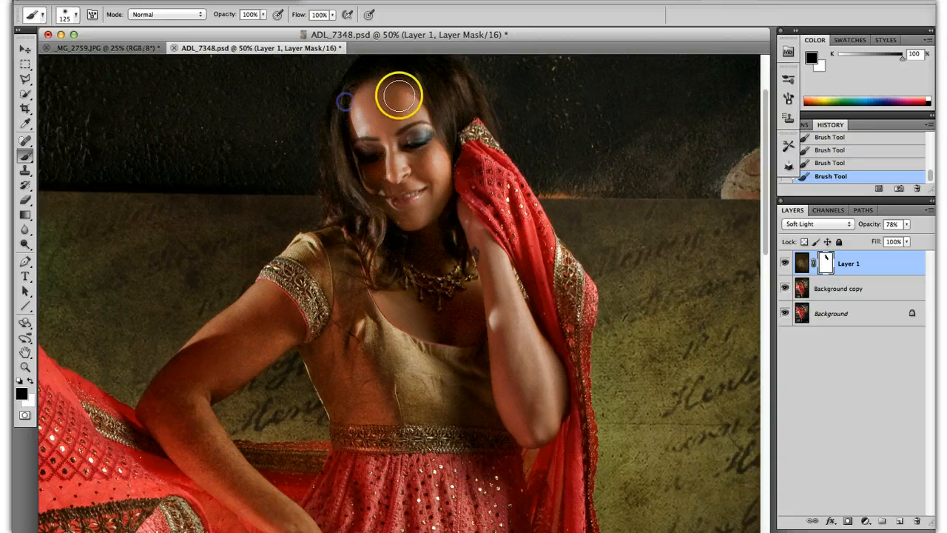
click(451, 101)
mouse_move(450, 101)
mouse_down()
mouse_move(447, 123)
mouse_move(479, 219)
mouse_up()
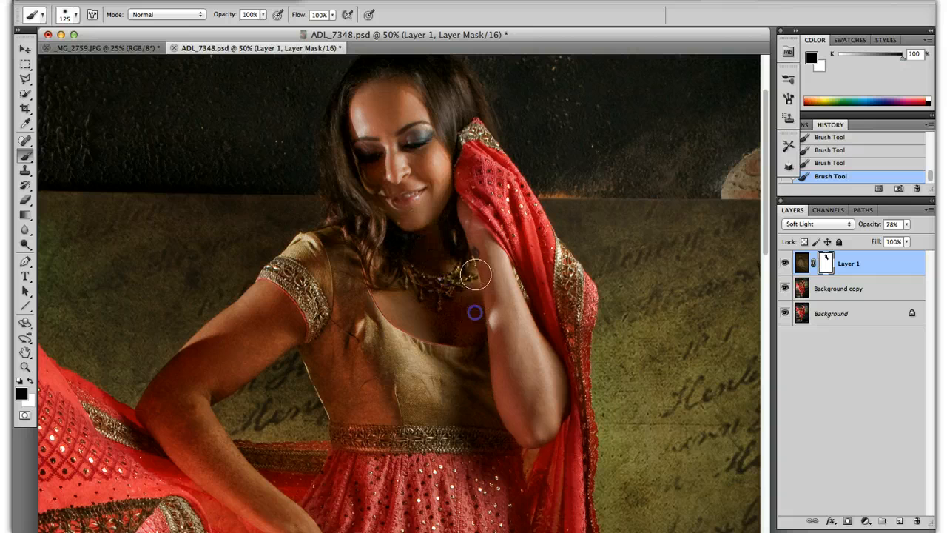
Step: Paint black on the layer mask over the woman's lowered arm and hand and over her bare feet
click(265, 305)
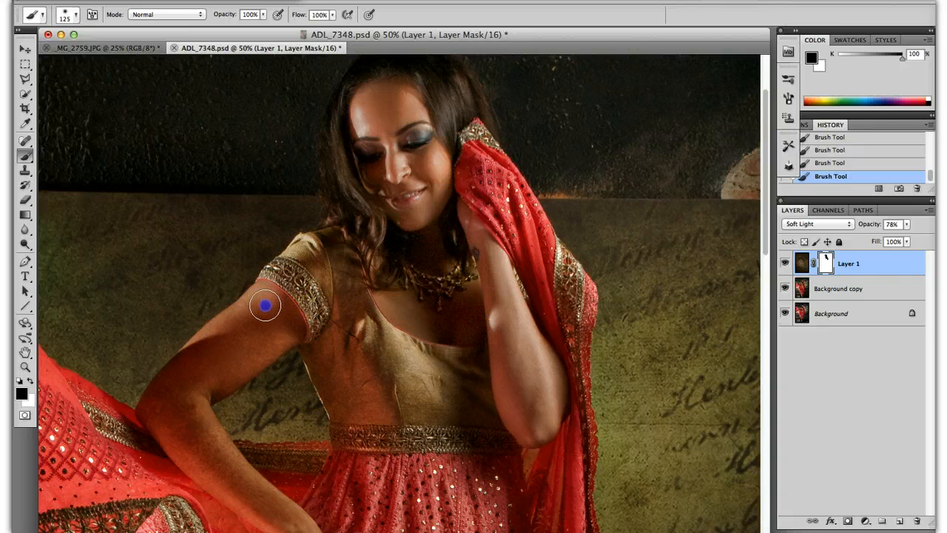
mouse_move(242, 331)
mouse_down()
mouse_move(203, 359)
mouse_move(275, 310)
mouse_move(268, 330)
mouse_move(215, 378)
mouse_move(222, 371)
mouse_move(169, 402)
mouse_move(189, 380)
mouse_move(192, 454)
mouse_move(182, 404)
mouse_move(276, 522)
mouse_move(246, 487)
mouse_up()
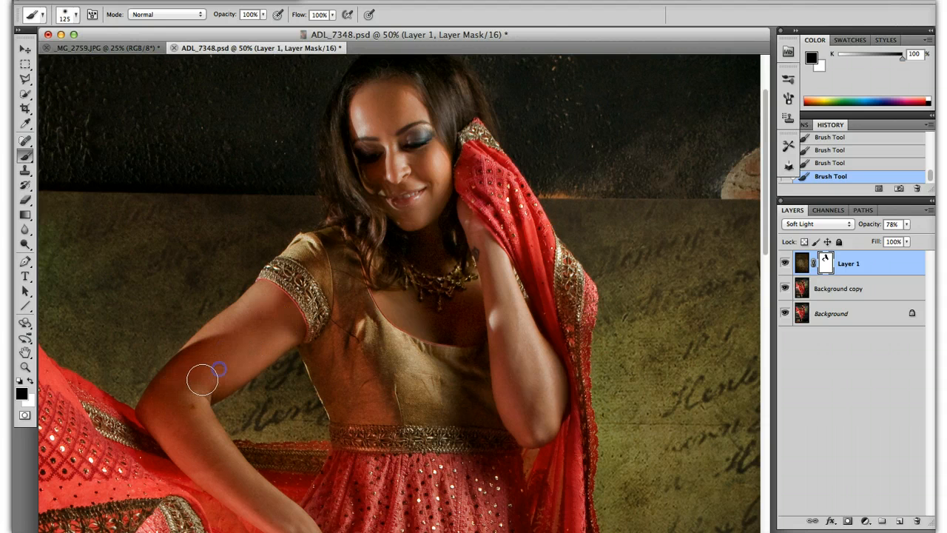
mouse_move(277, 296)
mouse_down()
mouse_move(240, 333)
mouse_move(300, 321)
mouse_up()
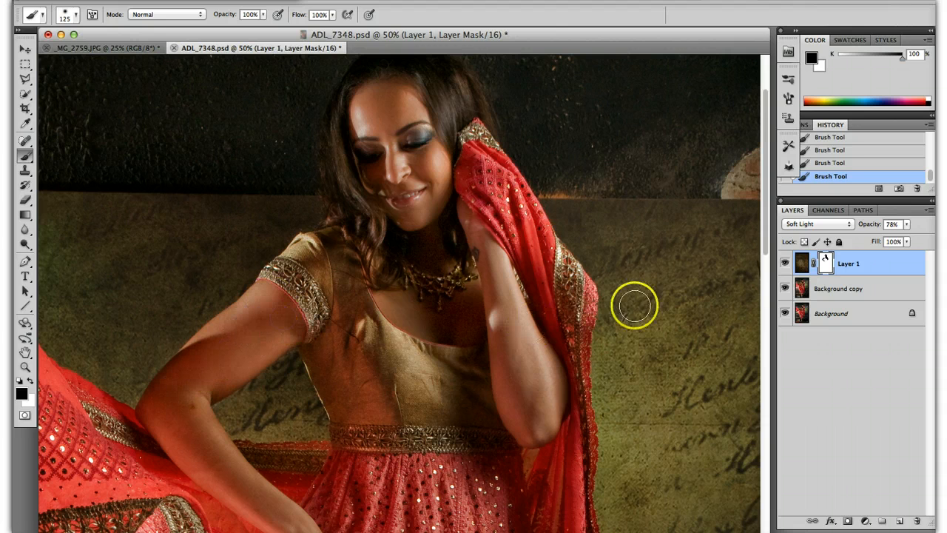
drag(765, 241, 370, 332)
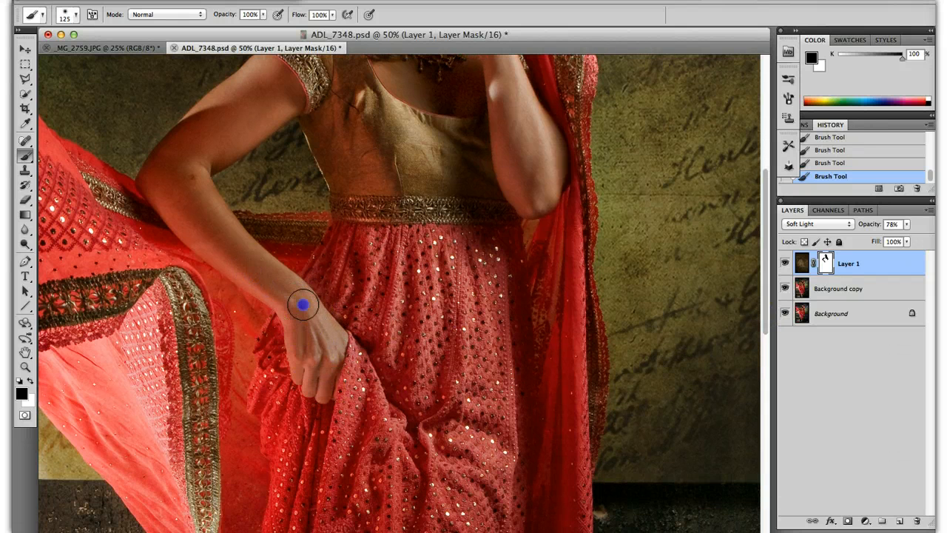
mouse_move(232, 257)
mouse_down()
mouse_move(165, 201)
mouse_move(240, 262)
mouse_up()
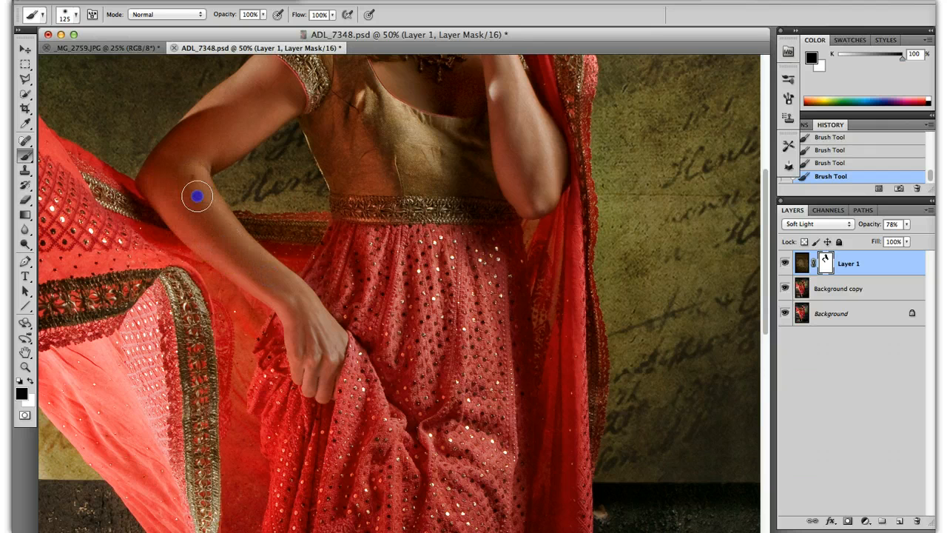
mouse_move(197, 196)
mouse_down()
mouse_move(306, 323)
mouse_move(203, 205)
mouse_up()
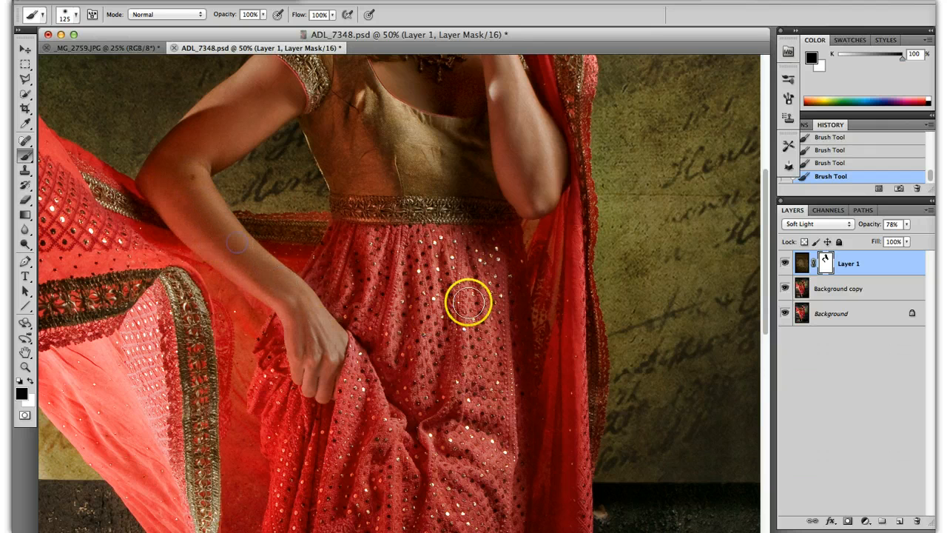
drag(765, 236, 766, 444)
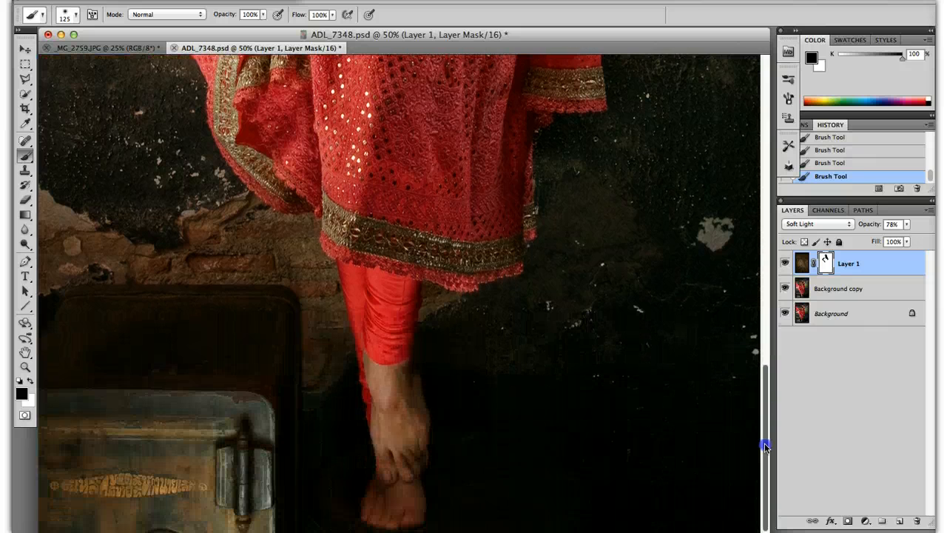
mouse_move(373, 360)
mouse_down()
mouse_move(394, 463)
mouse_move(388, 422)
mouse_move(401, 371)
mouse_move(410, 410)
mouse_move(378, 507)
mouse_move(412, 506)
mouse_move(404, 476)
mouse_move(391, 475)
mouse_move(374, 511)
mouse_move(403, 516)
mouse_move(412, 450)
mouse_up()
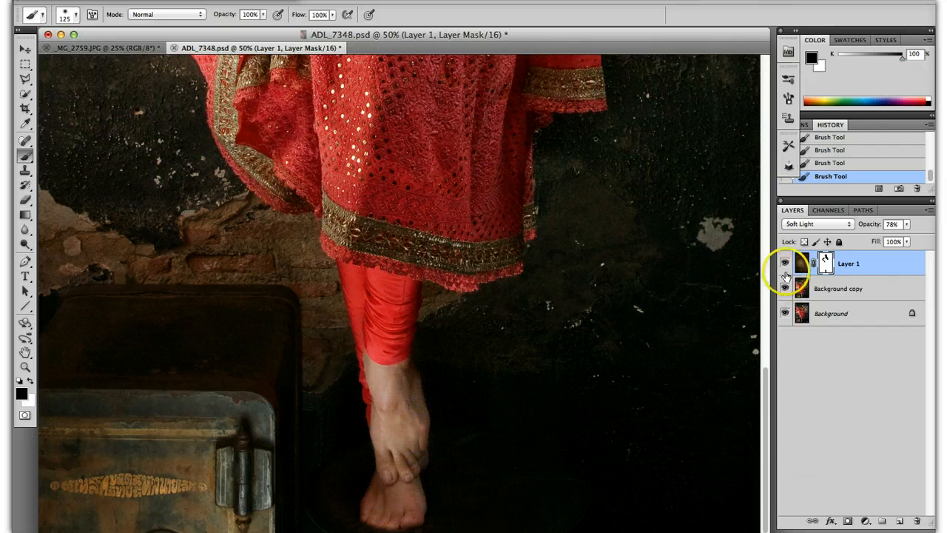
Step: Mask the texture off the red dress and scarf, enlarging the brush up to 500, and compare the image with Layer 1 hidden and shown
key(super+minus)
key(super+minus)
key(super+minus)
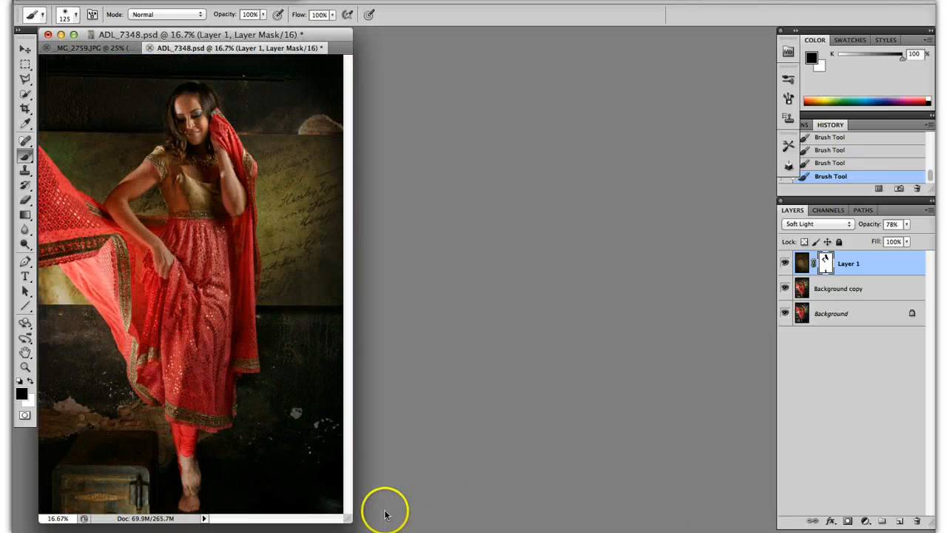
drag(349, 517, 763, 530)
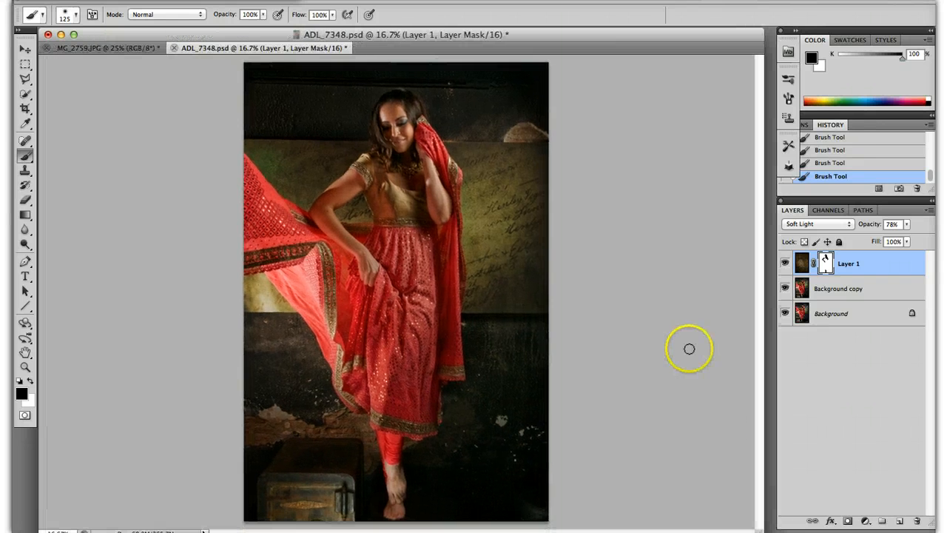
mouse_move(407, 212)
mouse_down()
mouse_move(373, 178)
mouse_move(374, 199)
mouse_move(395, 222)
mouse_move(417, 216)
mouse_move(413, 249)
mouse_up()
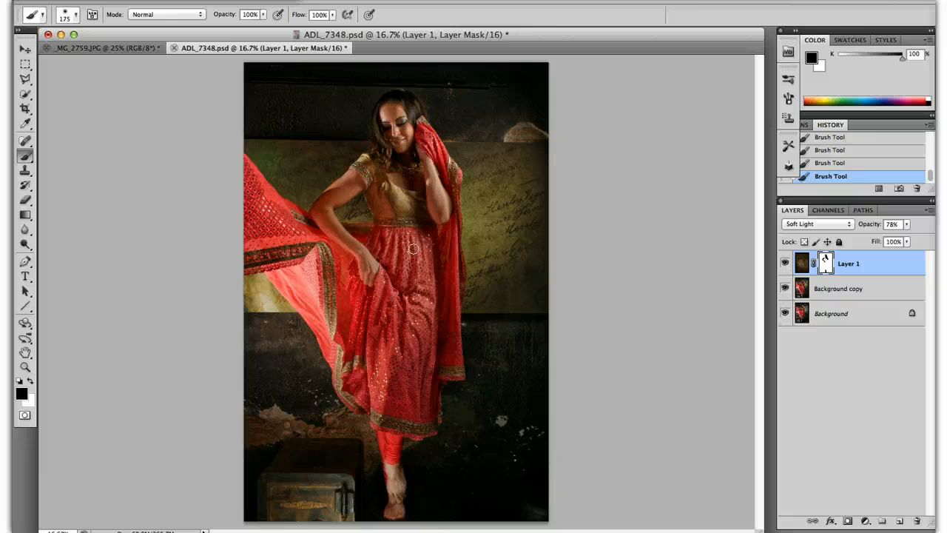
mouse_move(413, 249)
mouse_down()
mouse_move(398, 190)
mouse_move(399, 206)
mouse_move(439, 214)
mouse_move(423, 154)
mouse_move(400, 145)
mouse_move(402, 122)
mouse_move(436, 199)
mouse_move(427, 247)
mouse_move(435, 362)
mouse_move(406, 371)
mouse_move(400, 404)
mouse_move(385, 407)
mouse_move(401, 415)
mouse_move(417, 413)
mouse_move(411, 331)
mouse_move(396, 292)
mouse_move(376, 356)
mouse_move(354, 291)
mouse_move(358, 380)
mouse_move(372, 386)
mouse_move(375, 327)
mouse_move(357, 278)
mouse_move(399, 231)
mouse_move(388, 179)
mouse_move(376, 172)
mouse_move(409, 214)
mouse_move(417, 193)
mouse_move(429, 266)
mouse_move(430, 175)
mouse_move(433, 242)
mouse_move(402, 328)
mouse_move(264, 231)
mouse_move(261, 242)
mouse_move(229, 175)
mouse_move(305, 247)
mouse_move(375, 249)
mouse_move(349, 317)
mouse_move(328, 303)
mouse_up()
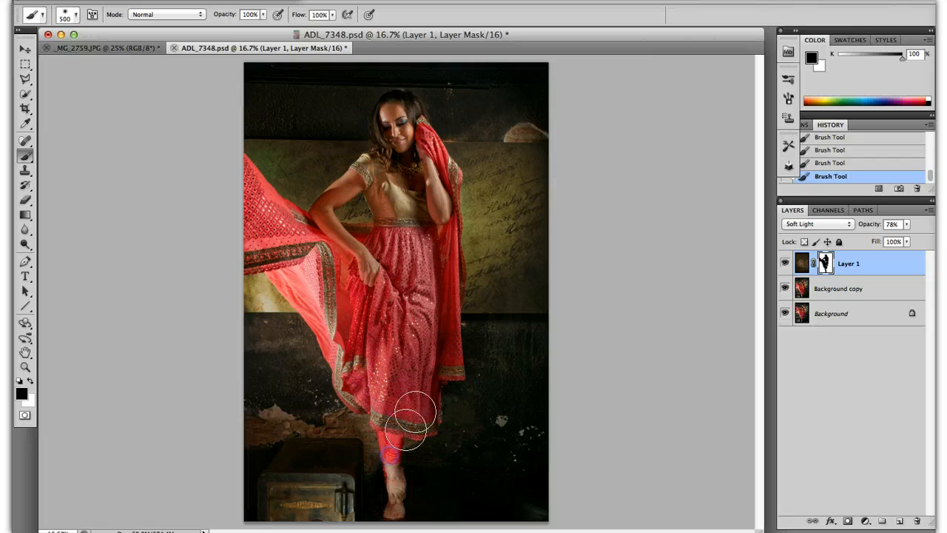
click(444, 251)
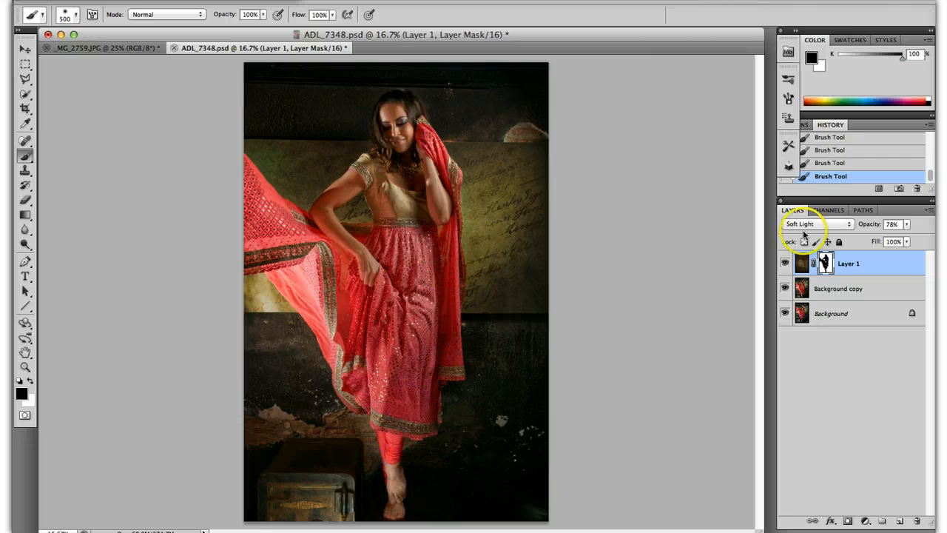
click(784, 265)
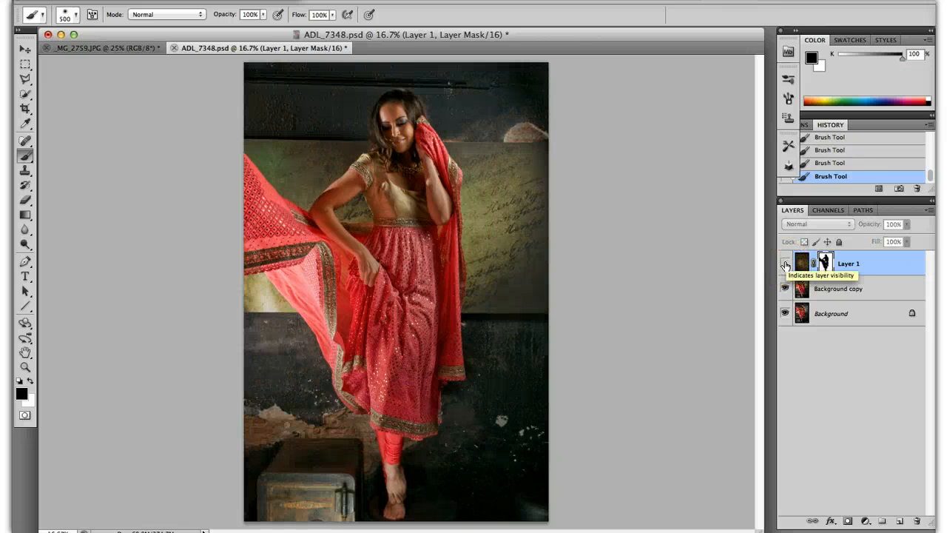
click(785, 265)
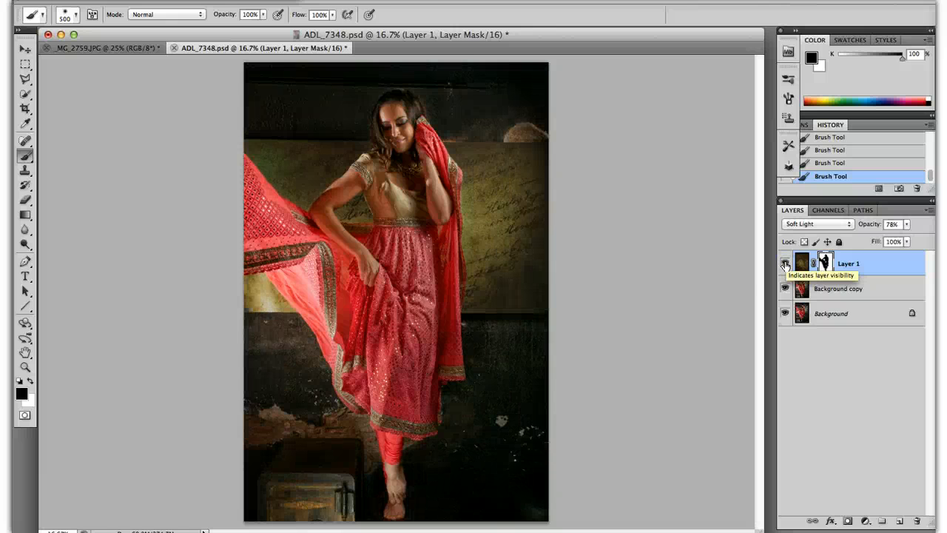